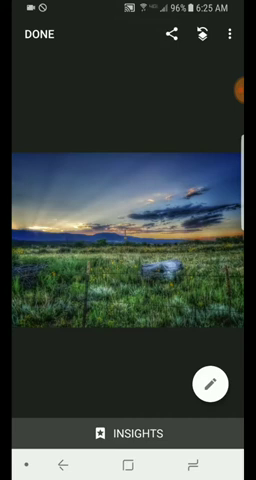
left_click(210, 383)
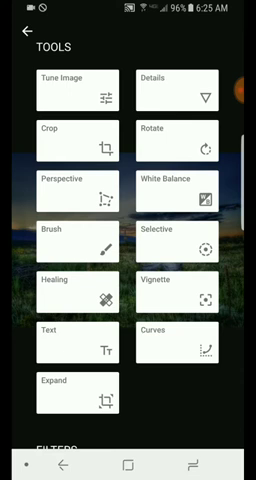
mouse_move(152, 400)
left_mouse_down()
mouse_move(130, 351)
mouse_move(152, 404)
left_mouse_up()
left_click(69, 351)
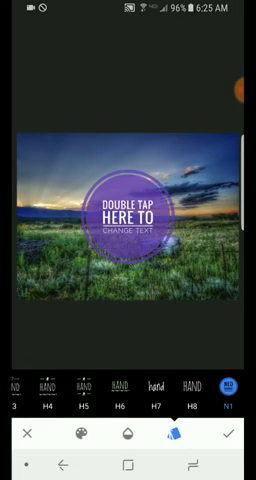
scroll(128, 392, "left", 5)
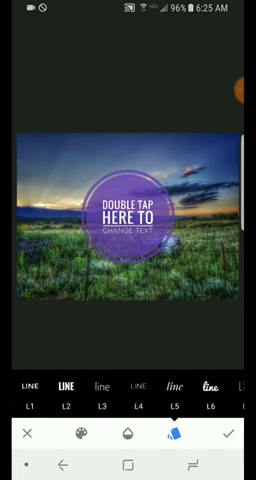
left_click(65, 392)
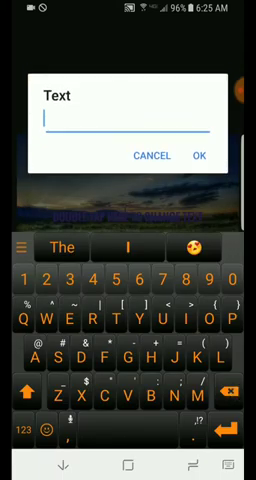
type("@")
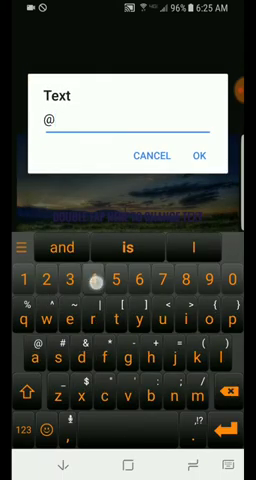
type("4th")
left_click(127, 247)
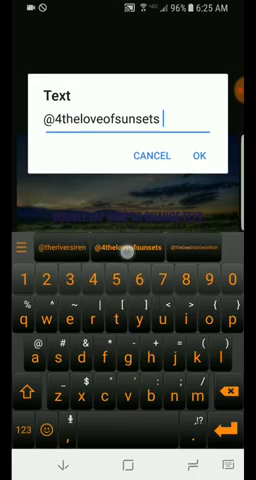
key("BackSpace")
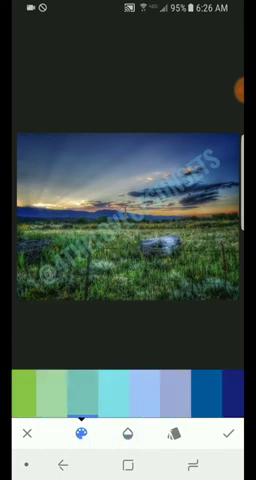
left_click(146, 400)
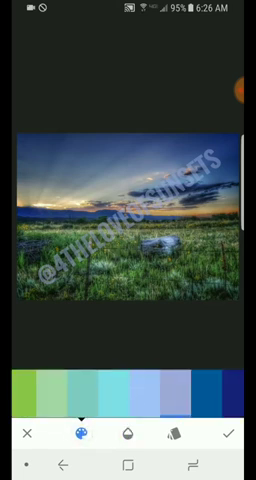
left_click(83, 392)
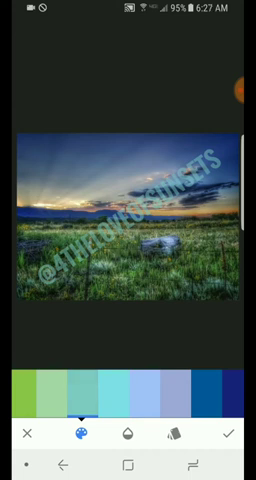
left_click_drag(240, 90, 122, 15)
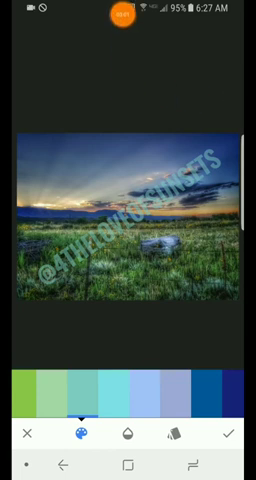
Tap the palette icon to hide the colour swatches, keeping the watermark teal.
left_click(122, 15)
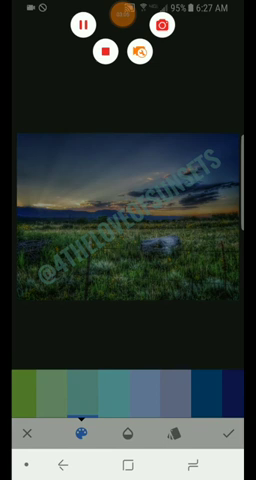